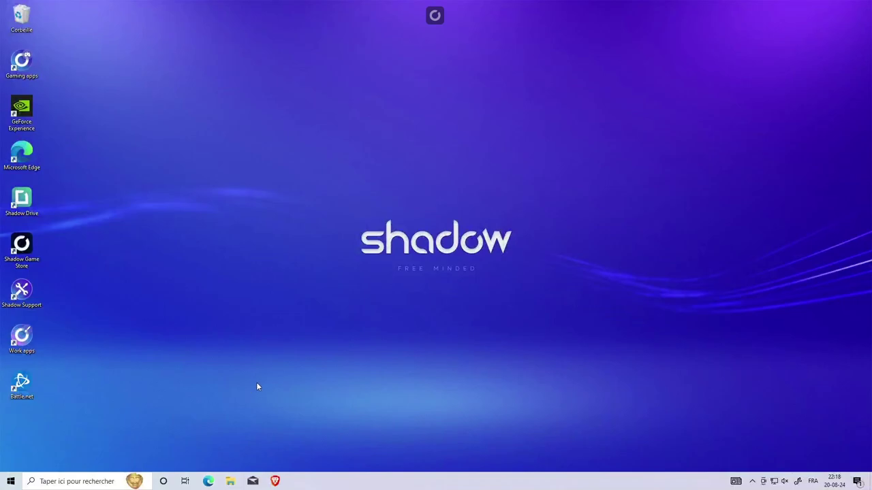
Launch Microsoft Edge and run a web search for 'brave'
click(208, 483)
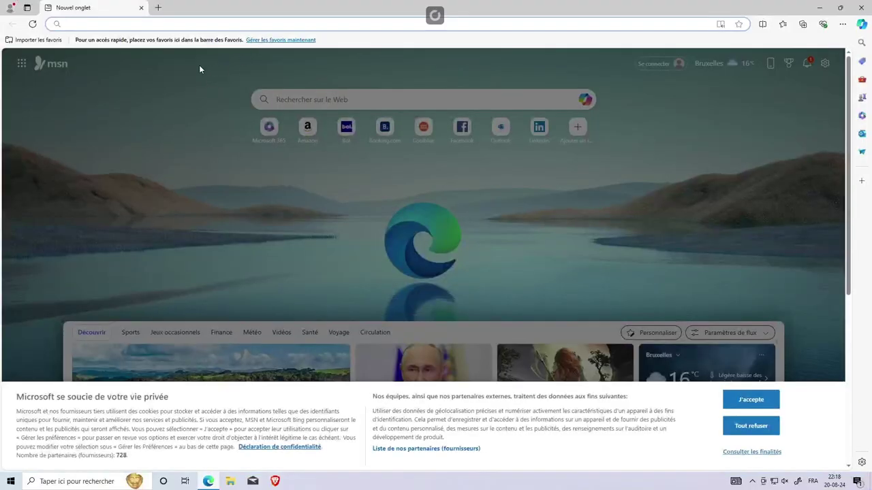
text(b)
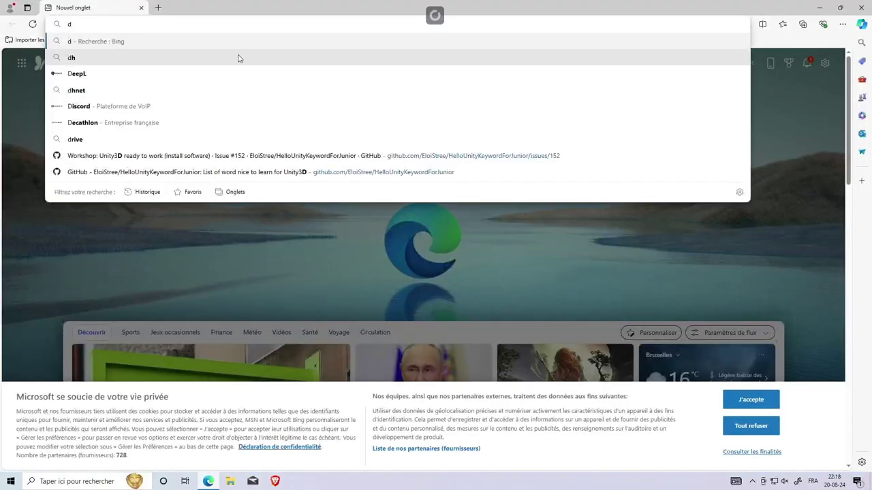
text(rave)
key(Return)
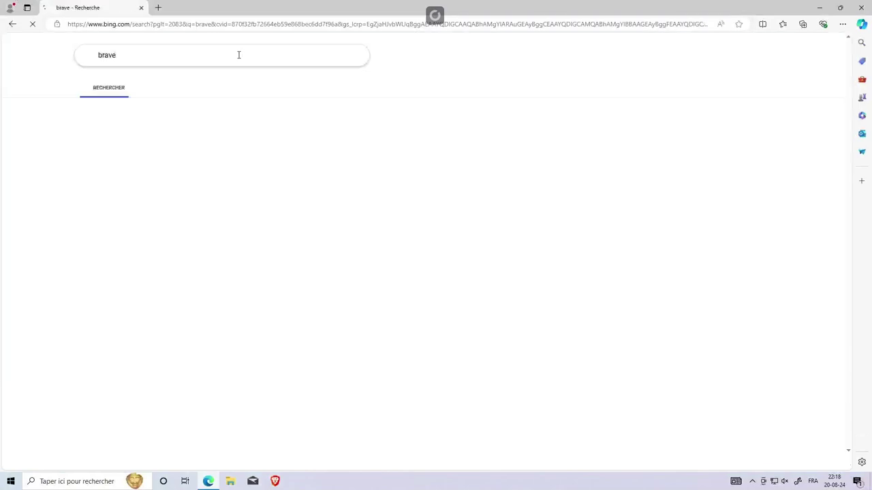
Download the Brave installer from brave.com and run it, approving the UAC prompt
click(163, 256)
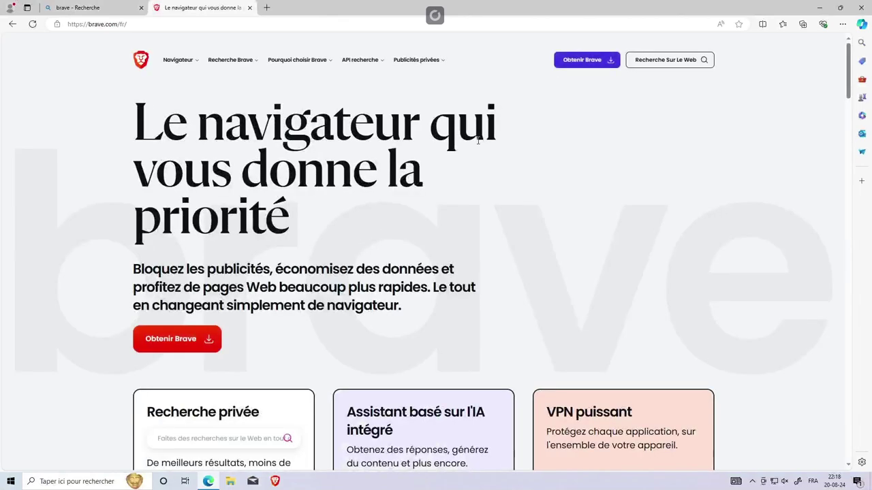
click(179, 330)
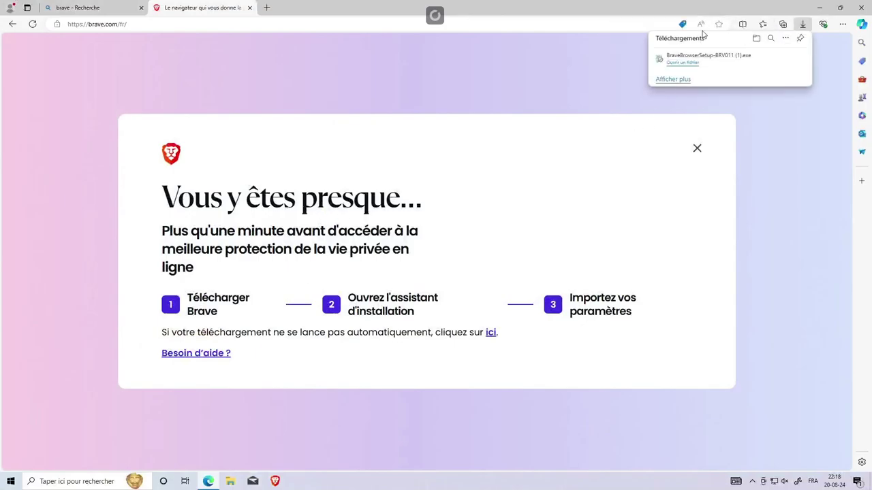
click(715, 67)
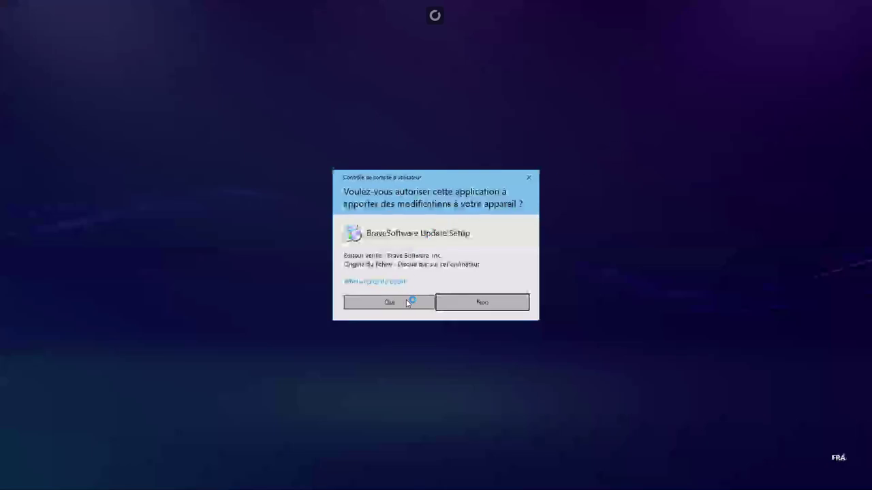
click(406, 300)
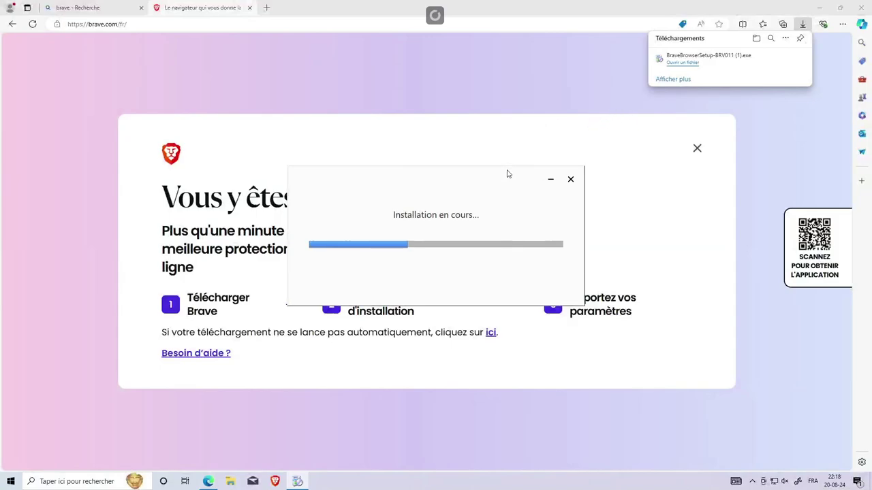
drag(501, 178, 487, 109)
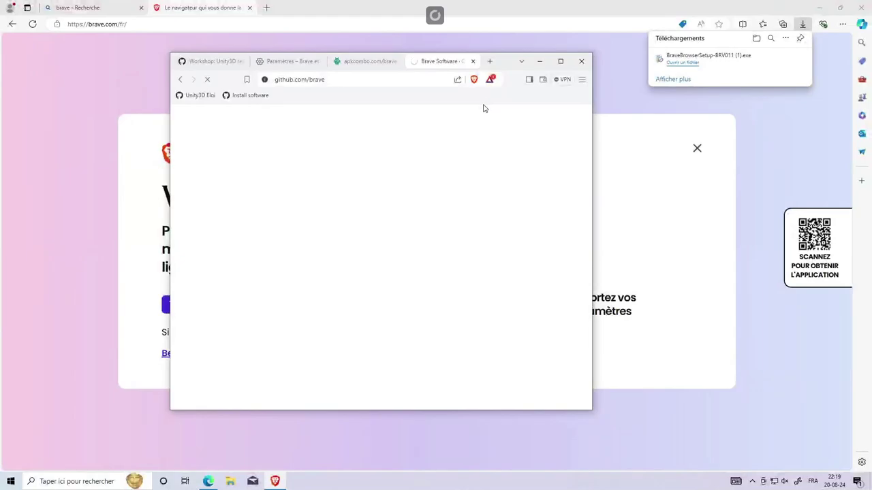
Dismiss the translate prompt, visit the Unity3D tab, return to Brave Software, and maximize Brave
drag(502, 62, 513, 78)
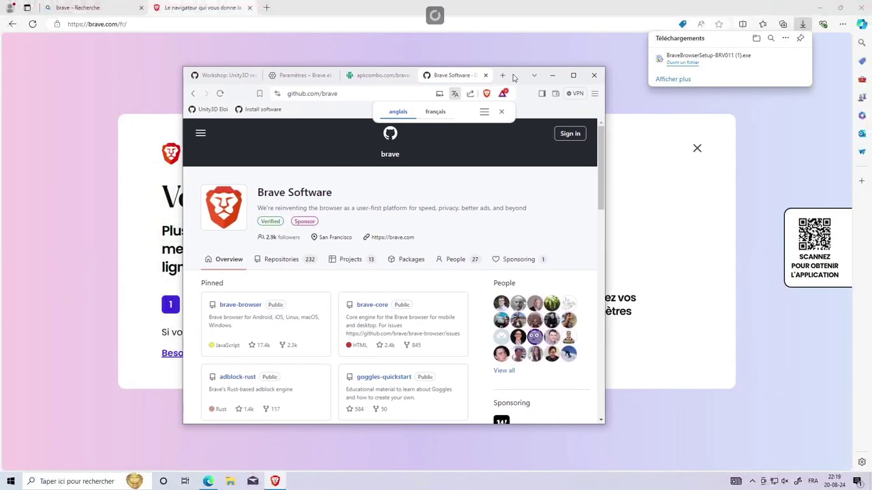
click(322, 176)
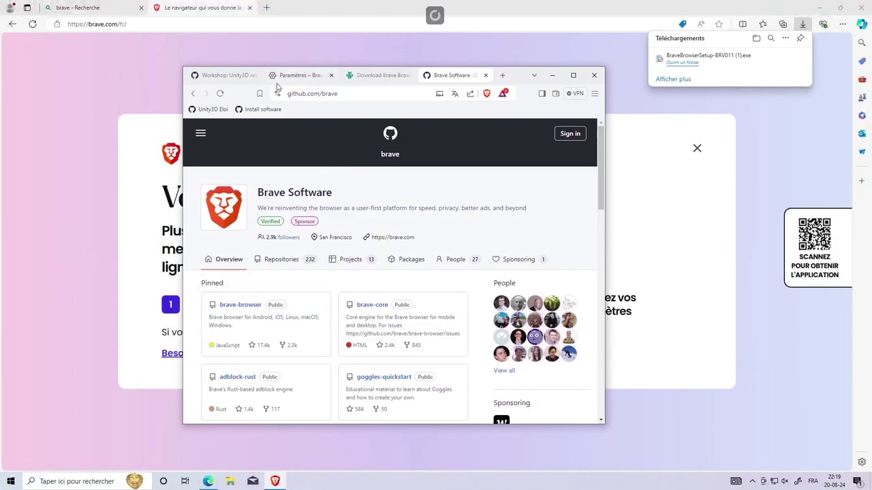
key(ctrl+Tab)
click(442, 76)
click(573, 75)
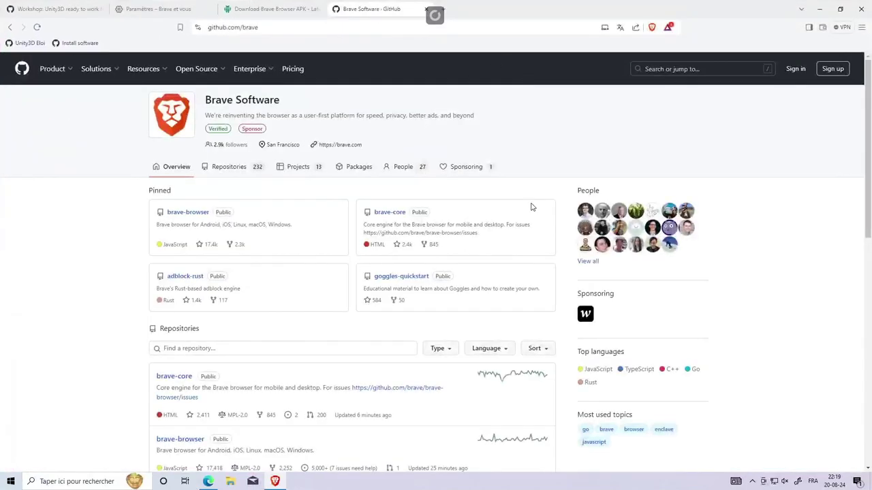
Open Default apps from a Start search for 'defa', set Brave as web browser, close Settings
click(12, 481)
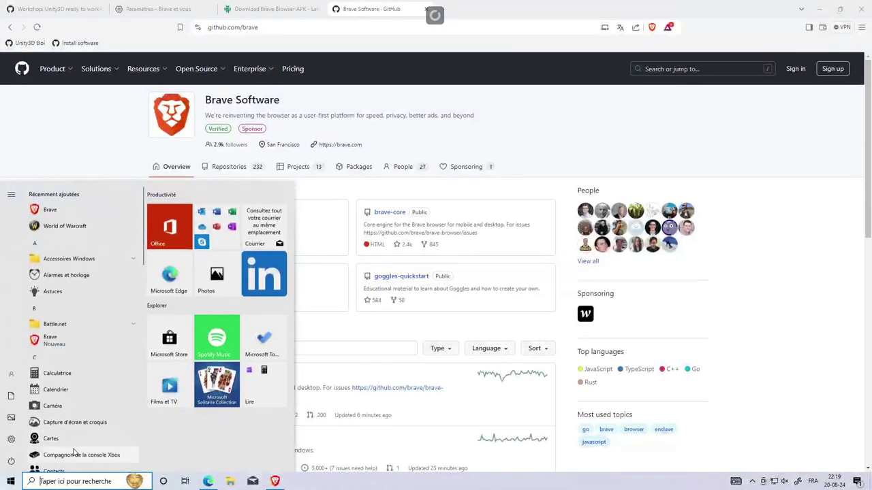
text(defa)
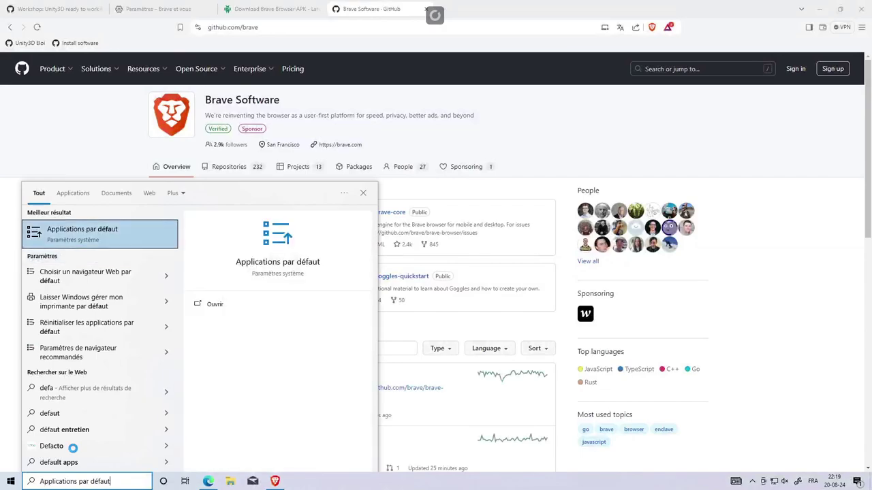
key(Return)
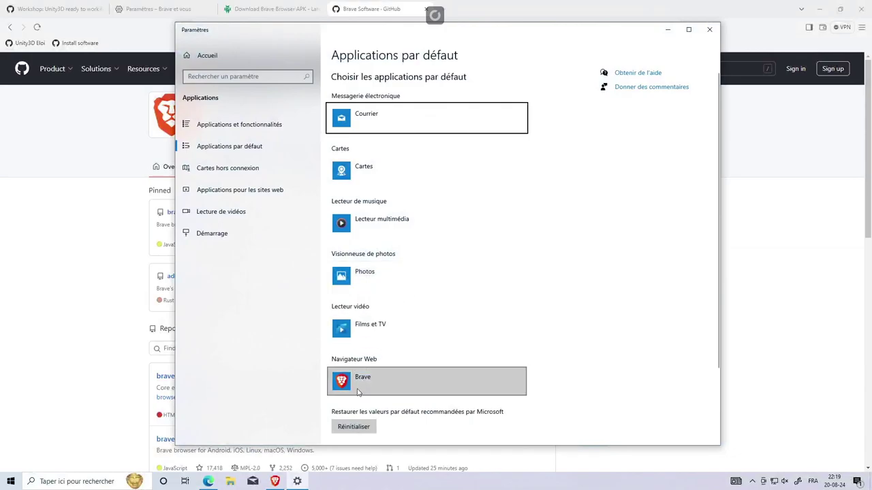
click(361, 382)
click(388, 248)
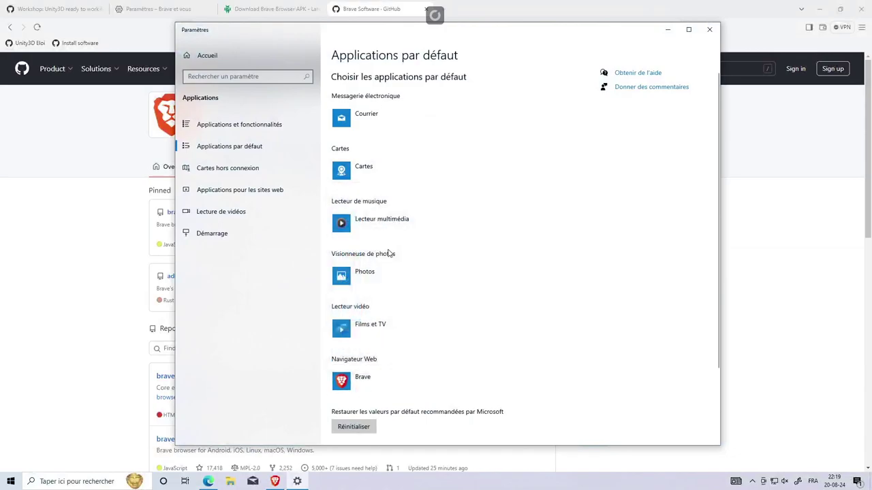
click(709, 29)
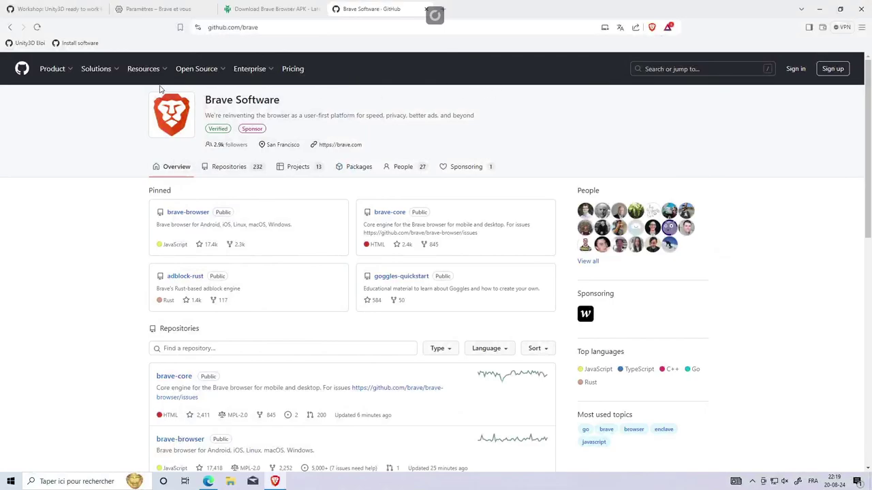
Open the bookmarks manager from Brave's main menu, then close its tab
click(863, 29)
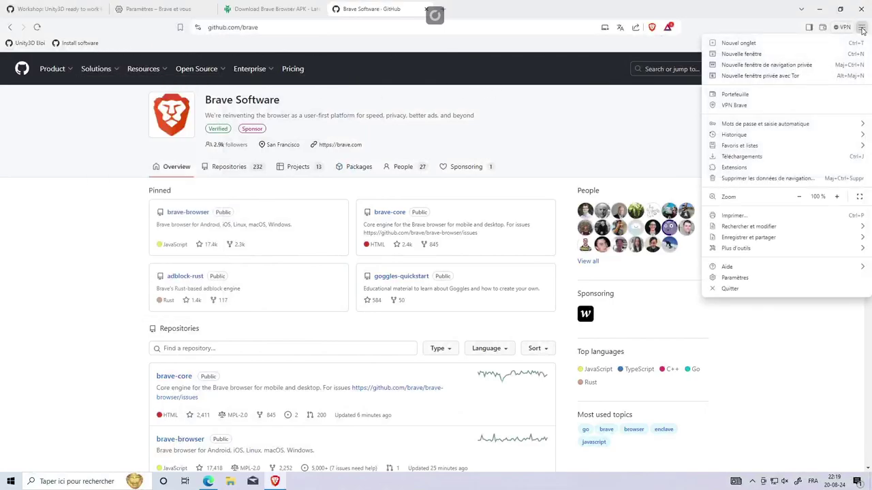
mouse_move(810, 145)
mouse_move(753, 145)
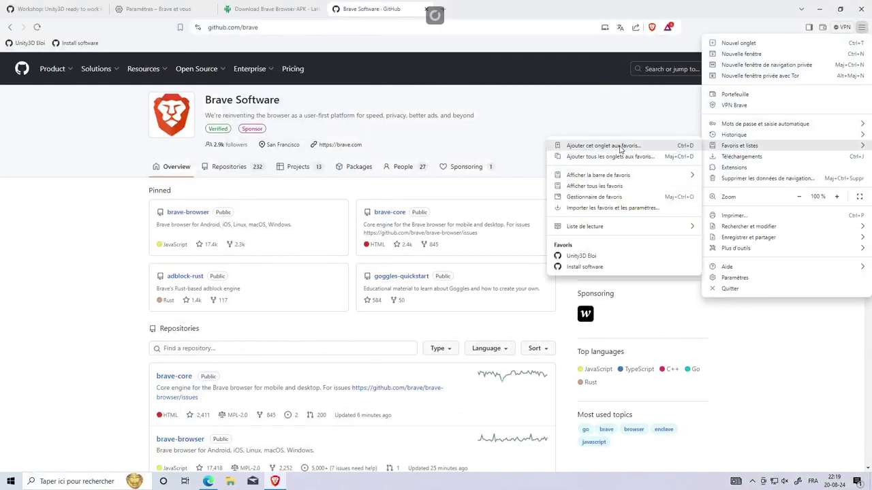
click(625, 197)
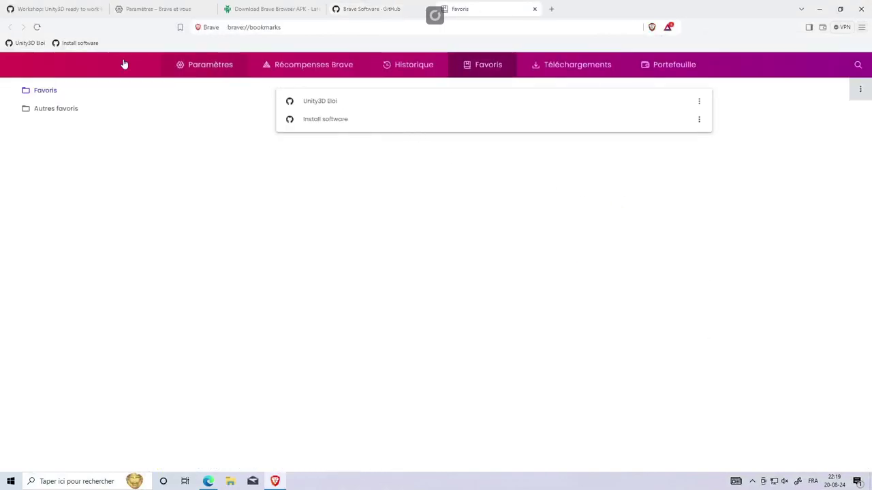
click(534, 9)
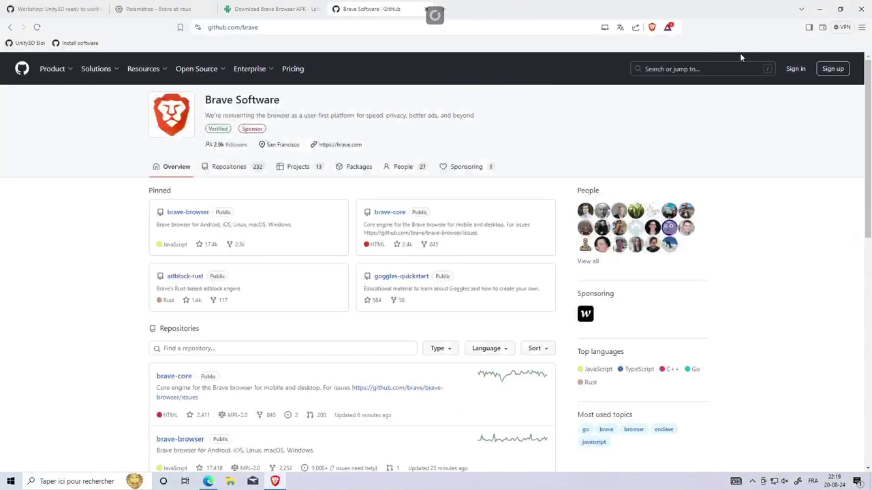
Set the favorites bar to Toujours (always shown) from its right-click menu
right_click(822, 48)
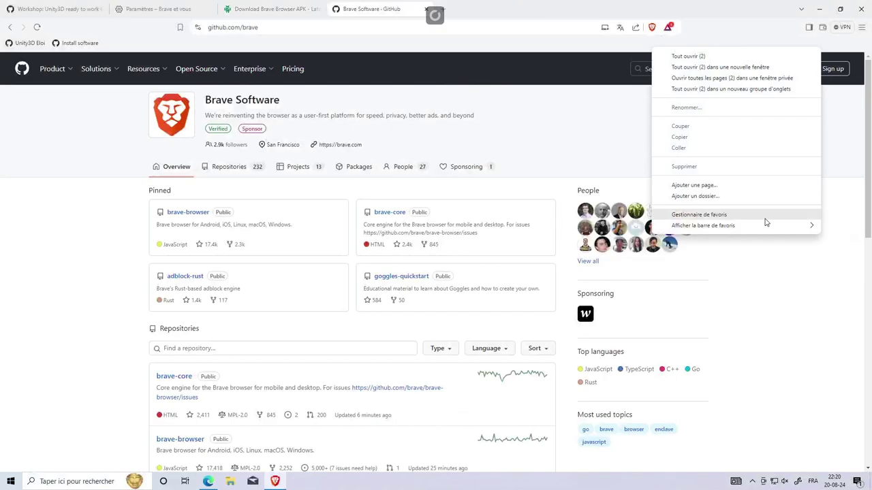
mouse_move(765, 232)
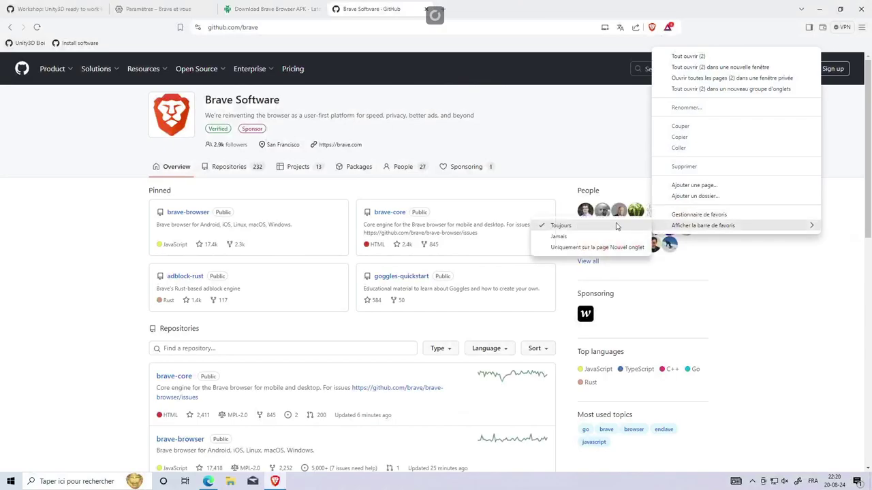
click(571, 49)
right_click(572, 49)
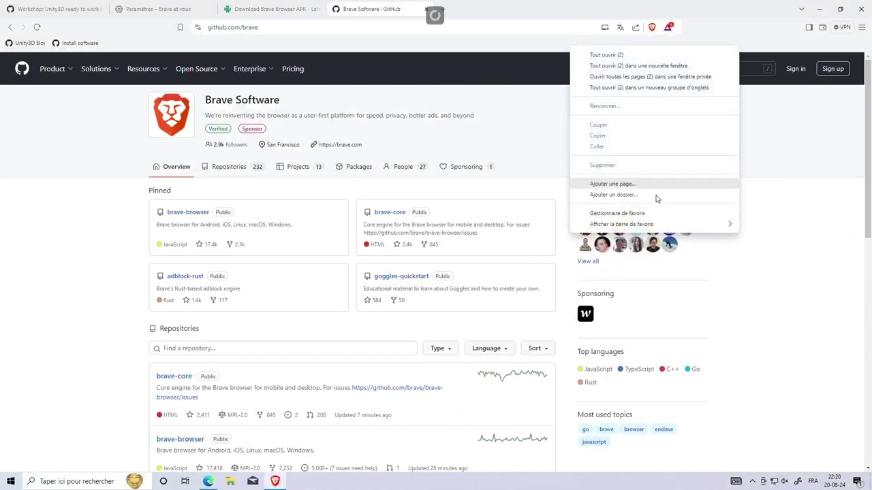
mouse_move(649, 227)
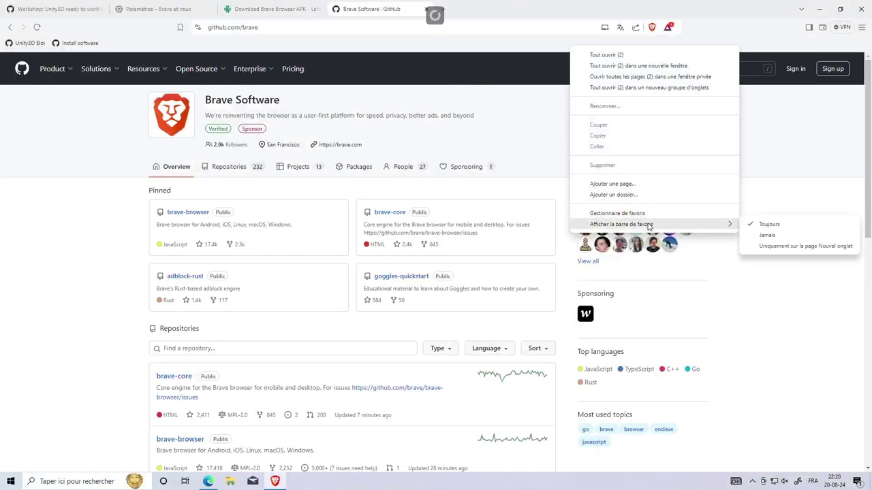
click(764, 225)
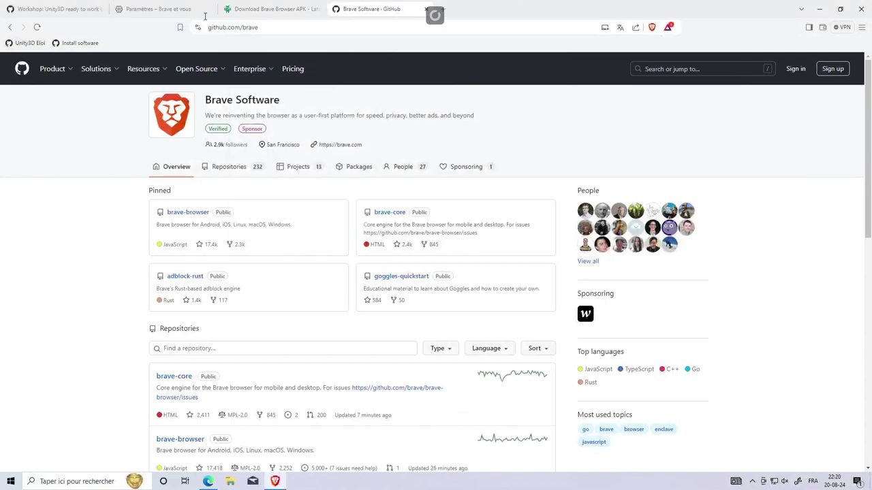
Drag the Workshop issue #152 onto the favorites bar and rename the bookmark 'Install Logiciel'
click(65, 10)
scroll(200, 243, down, 5)
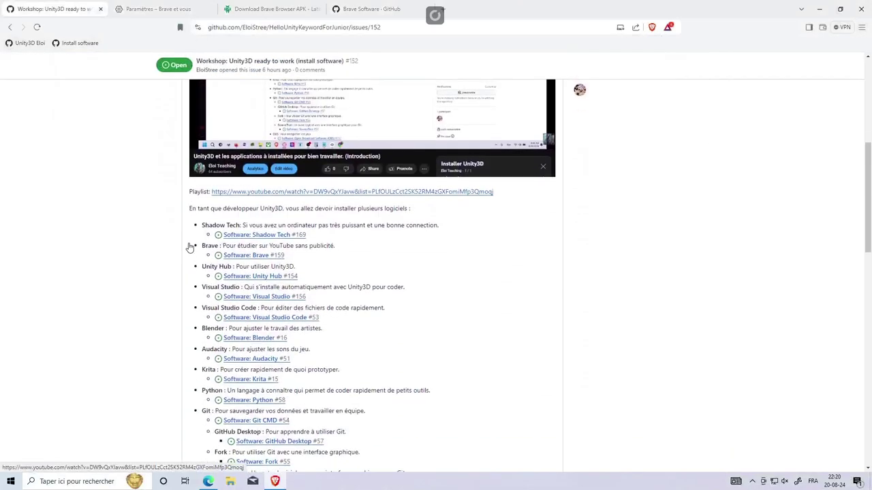
scroll(189, 247, up, 2)
scroll(136, 136, up, 2)
mouse_move(198, 28)
mouse_down()
mouse_move(276, 43)
mouse_move(153, 43)
mouse_up()
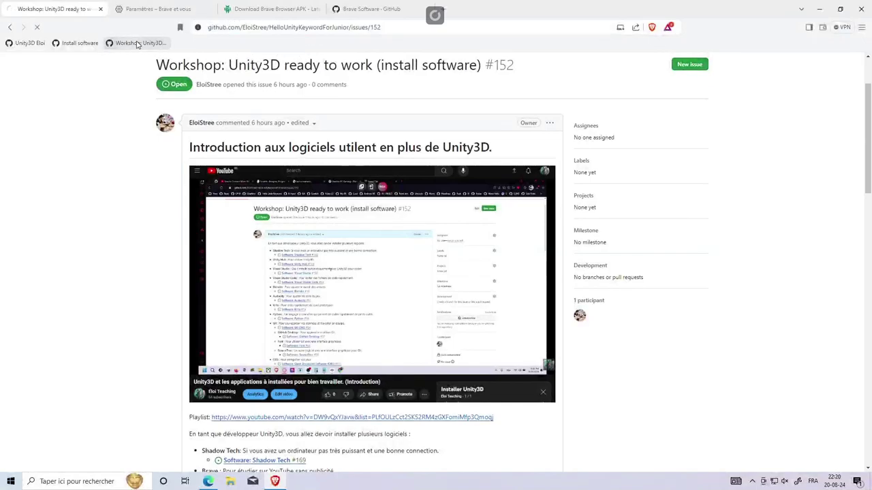
right_click(130, 43)
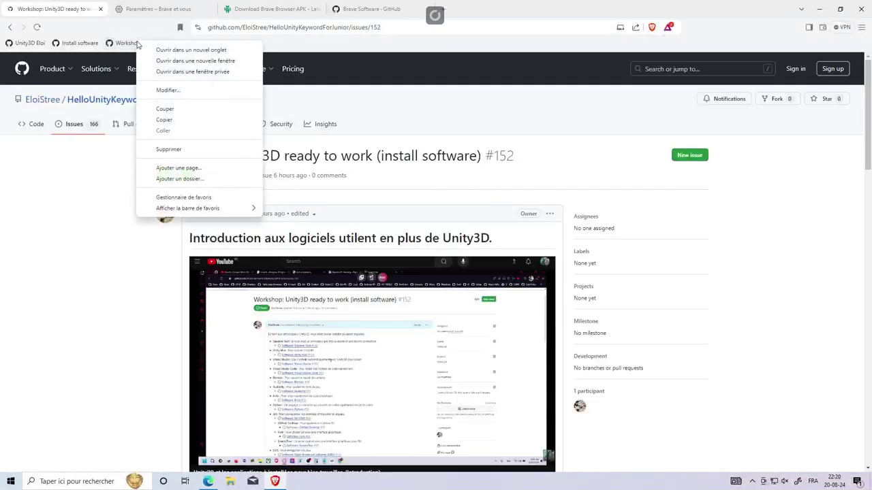
click(179, 92)
text(Install)
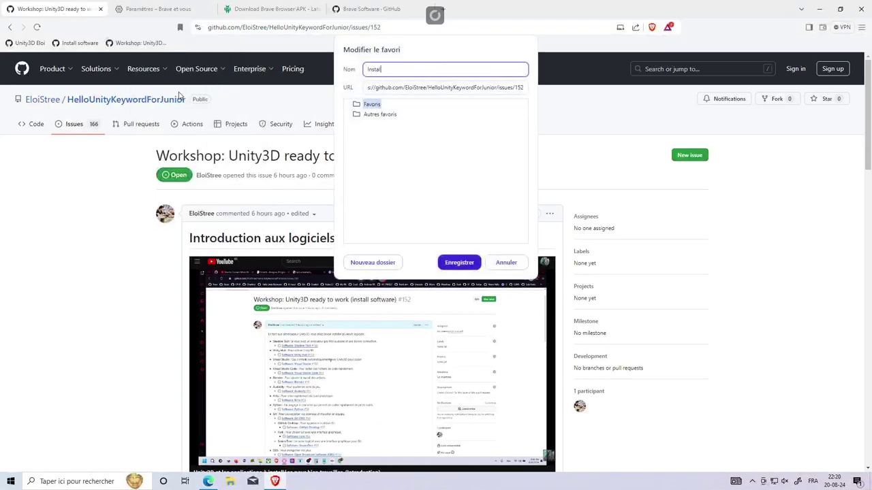
text(iciel)
key(Return)
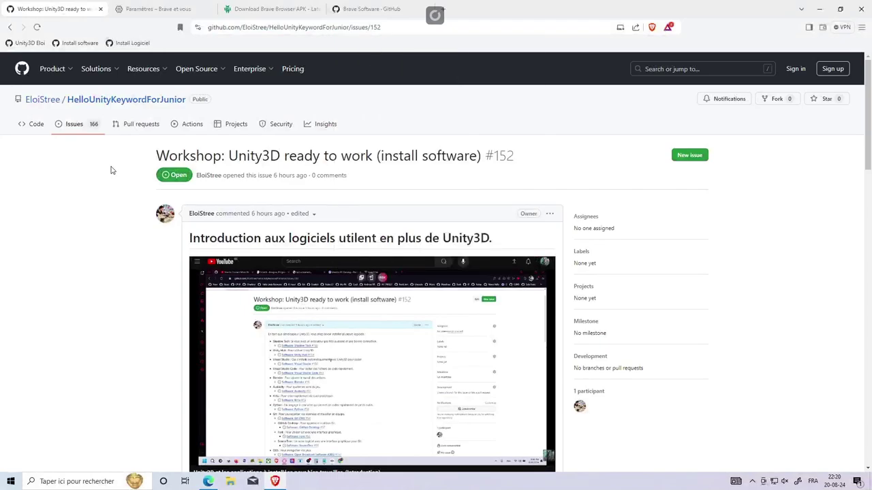
Browse the repository's issues list, then close the Brave Software GitHub tab
click(95, 127)
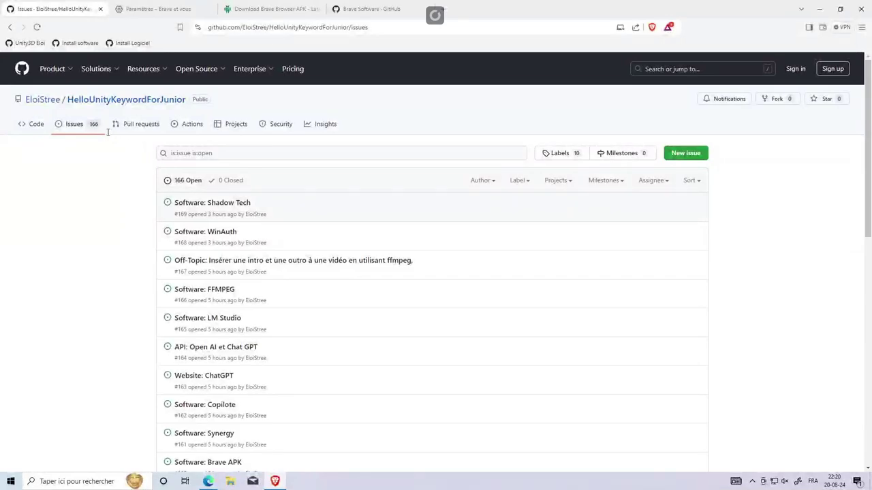
click(233, 153)
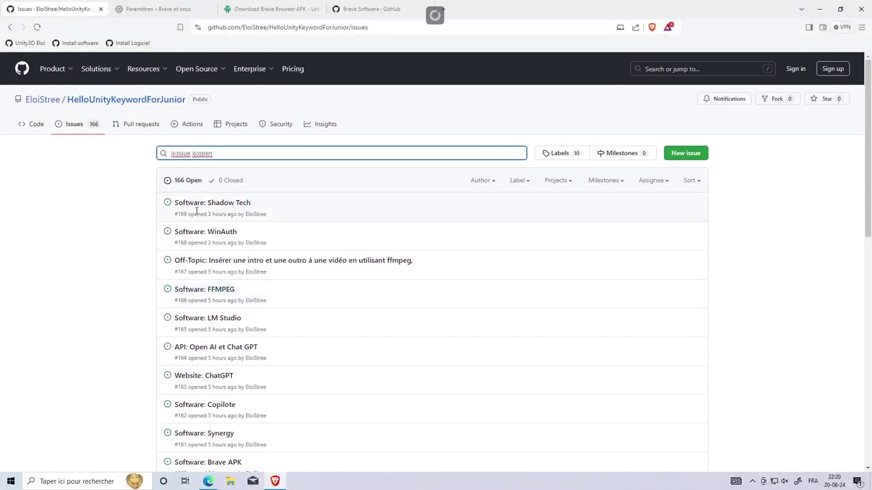
click(367, 56)
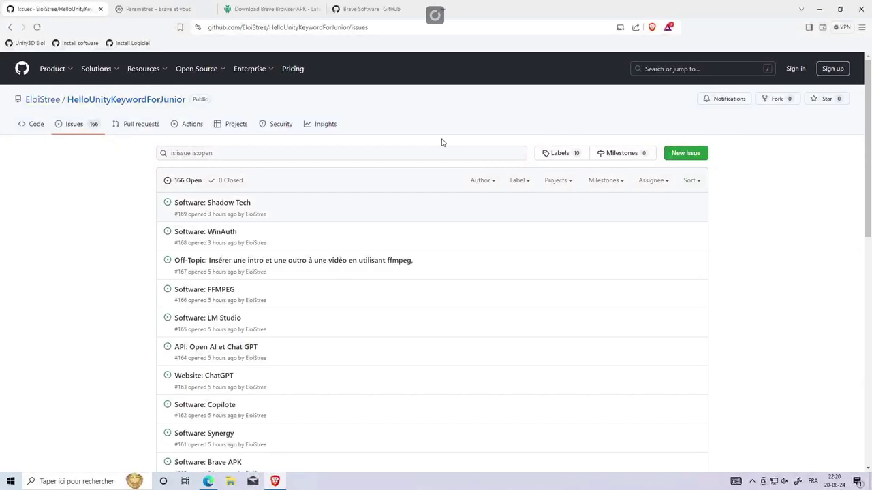
click(427, 9)
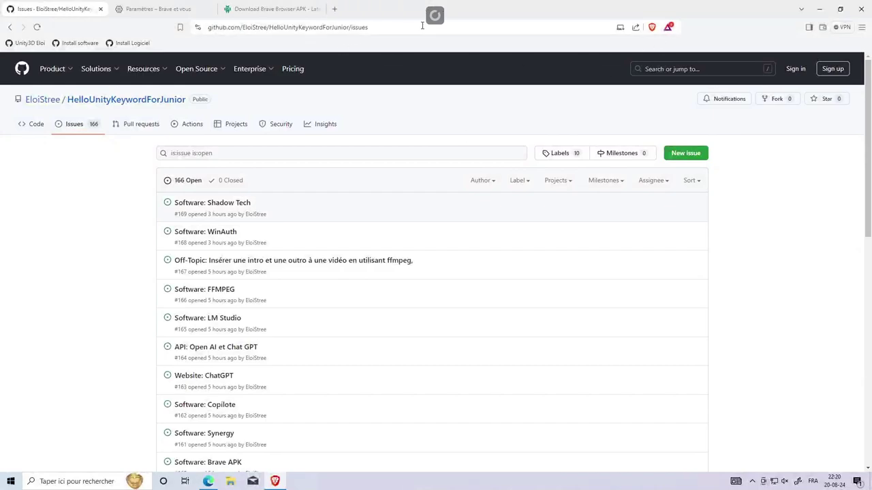
Search 'you' from the address bar and open YouTube from the results
click(387, 27)
text(you)
key(Return)
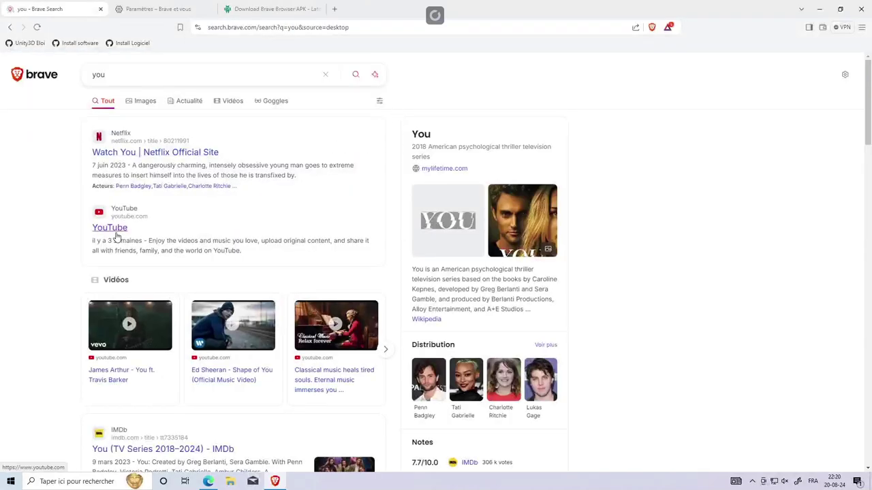
click(116, 233)
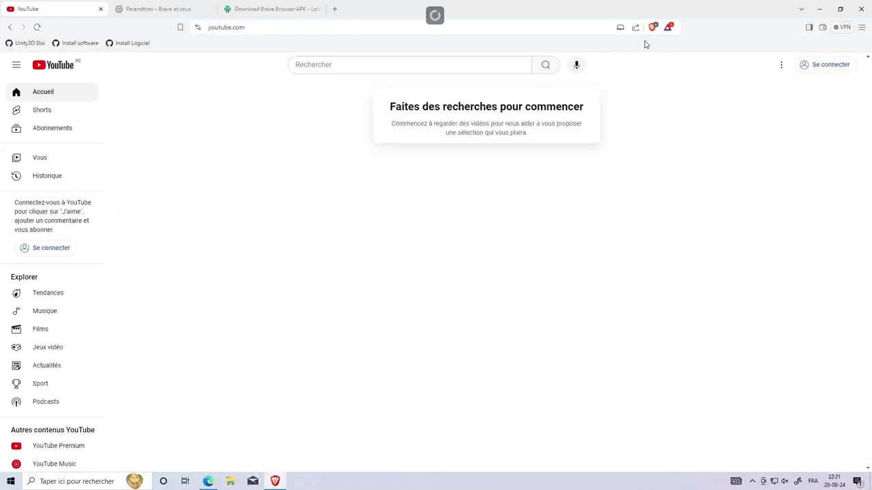
Search YouTube for the teaching channel and open its Vidéos list
click(465, 63)
text(eloi)
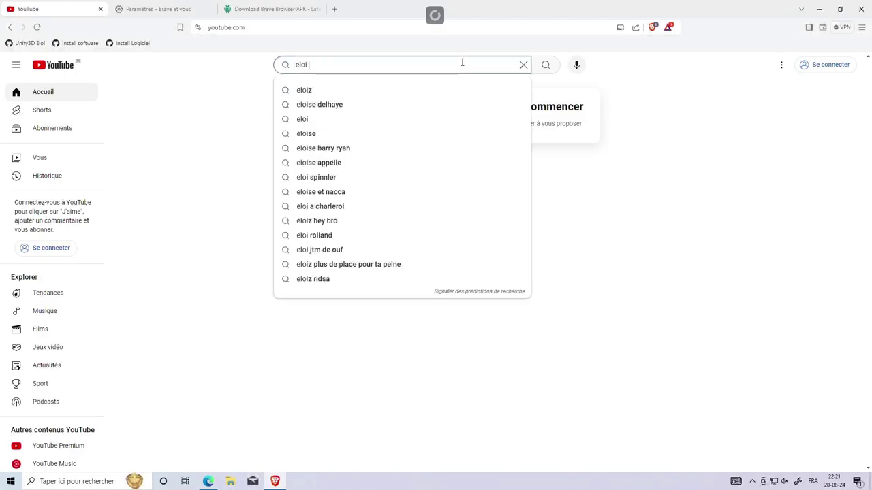
text( teaching)
key(Return)
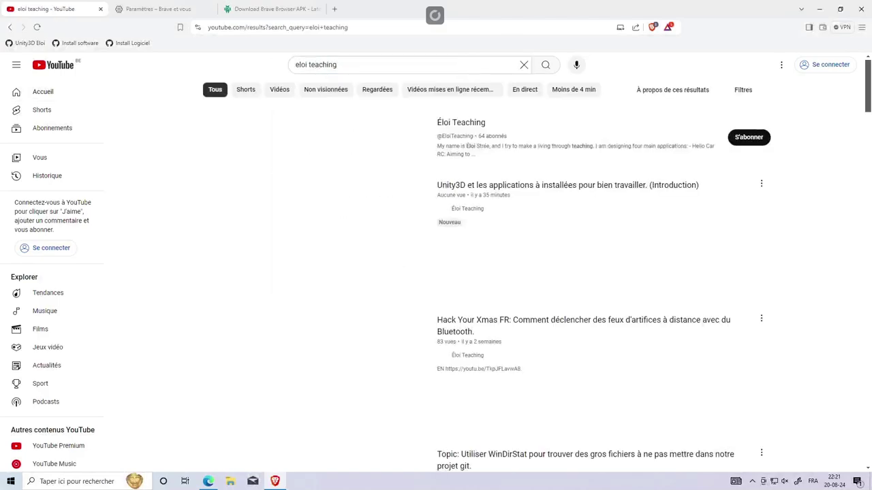
click(477, 121)
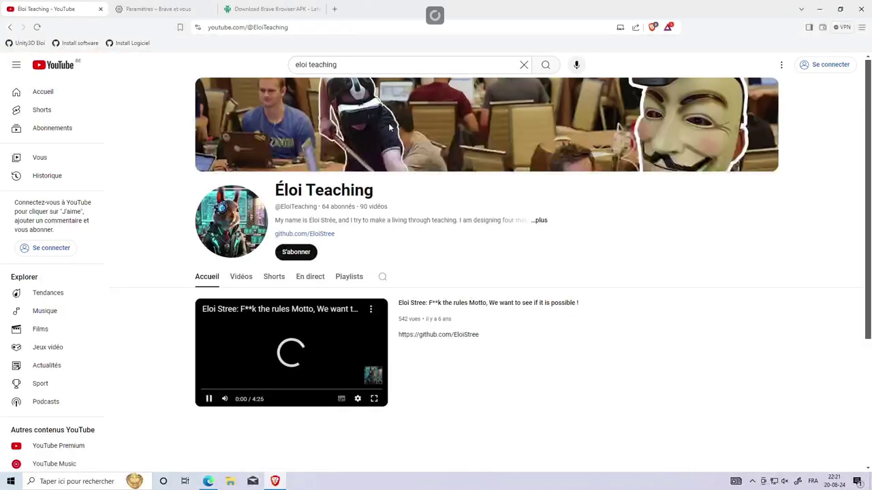
scroll(331, 169, down, 1)
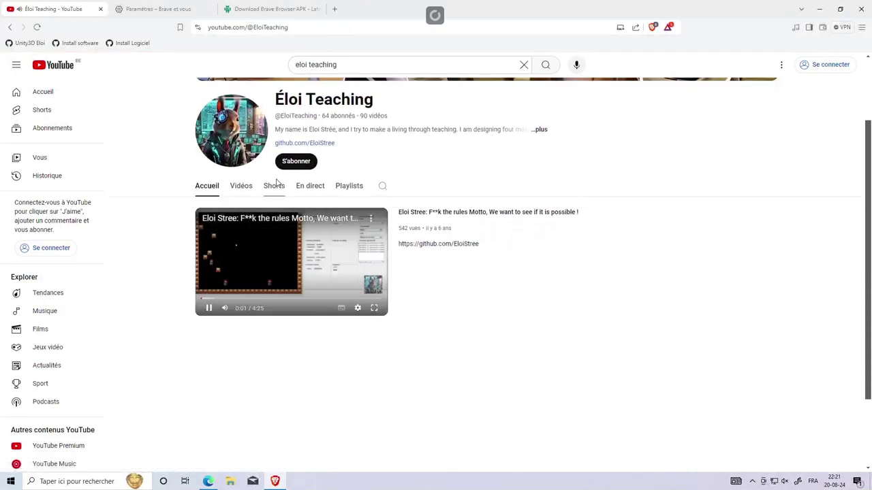
click(250, 187)
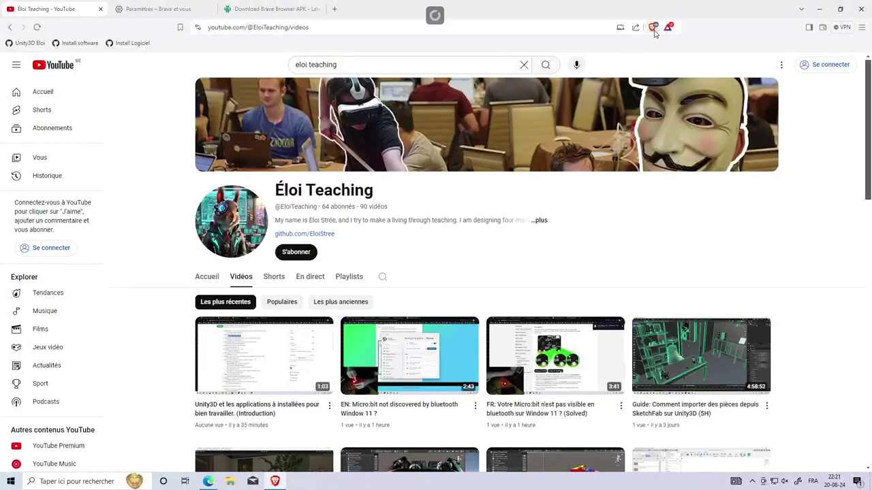
Check the Shields blocking summary for youtube.com, scroll the videos, then minimize Brave
click(654, 27)
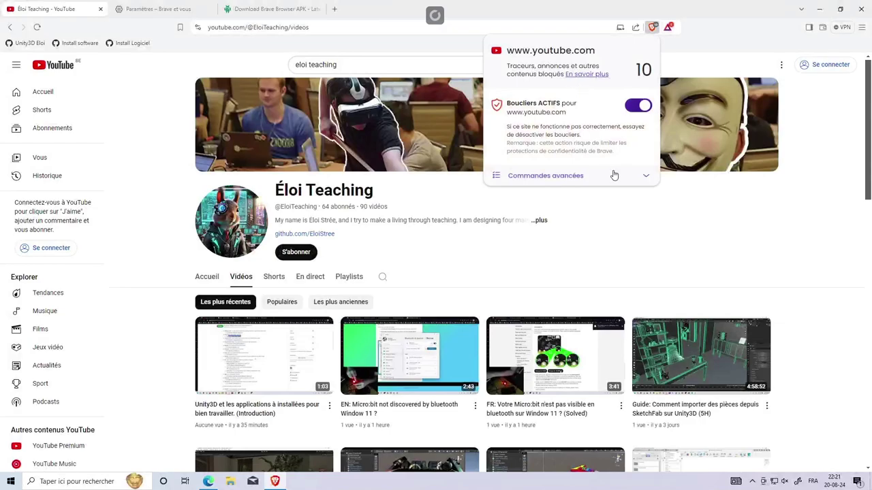
click(628, 215)
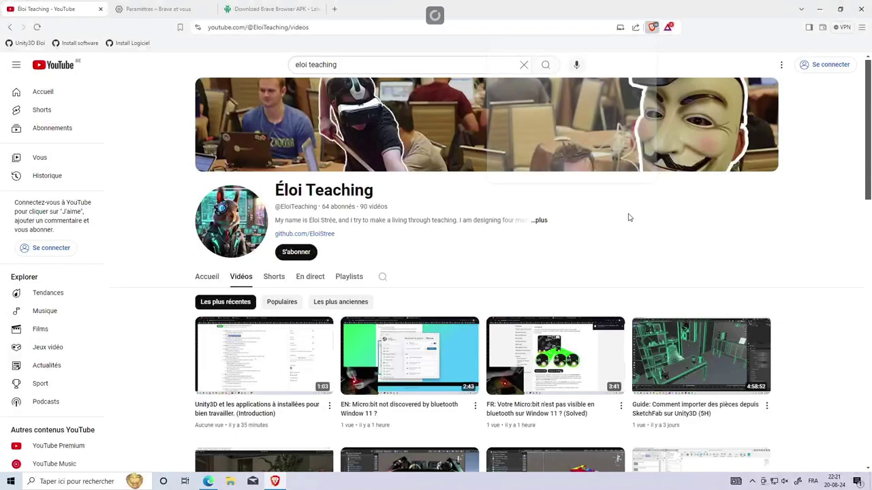
scroll(264, 267, down, 1)
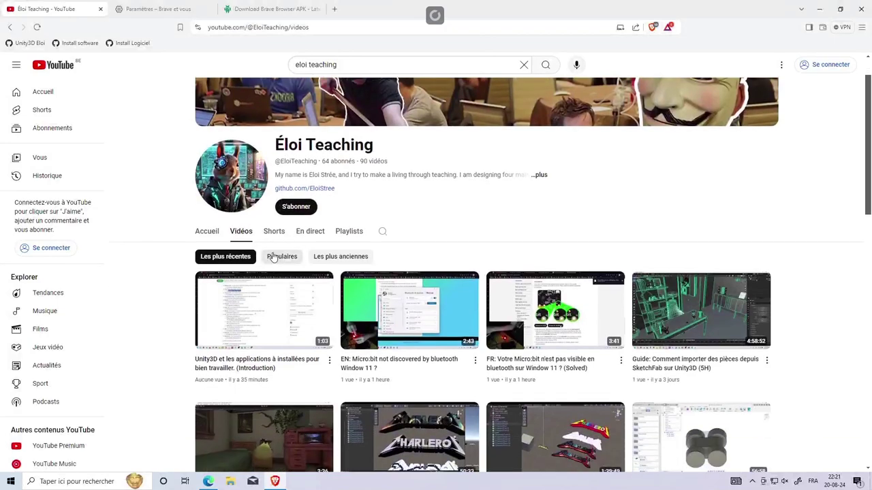
scroll(266, 267, down, 5)
scroll(272, 258, down, 2)
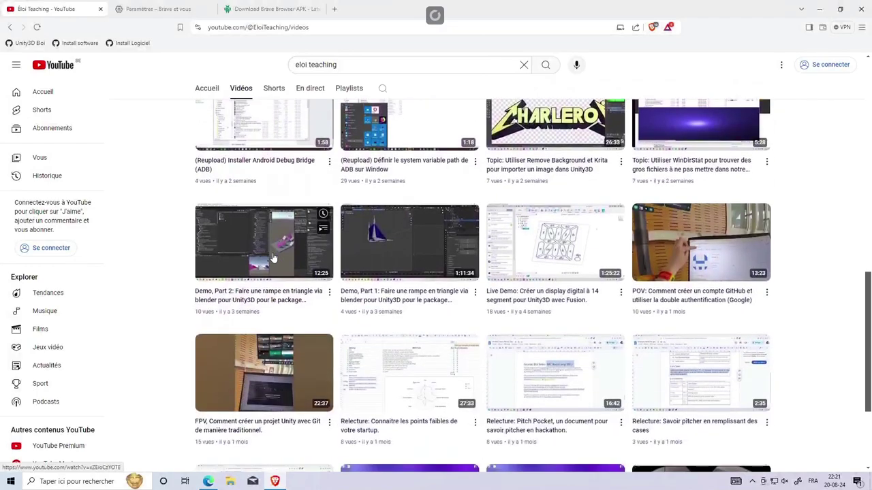
scroll(273, 257, down, 2)
scroll(272, 258, up, 5)
scroll(273, 258, up, 4)
scroll(272, 258, up, 3)
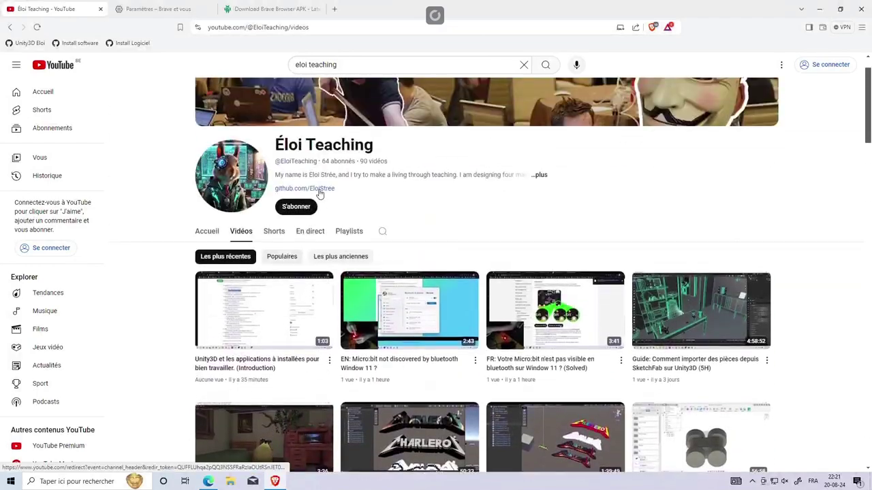
click(819, 9)
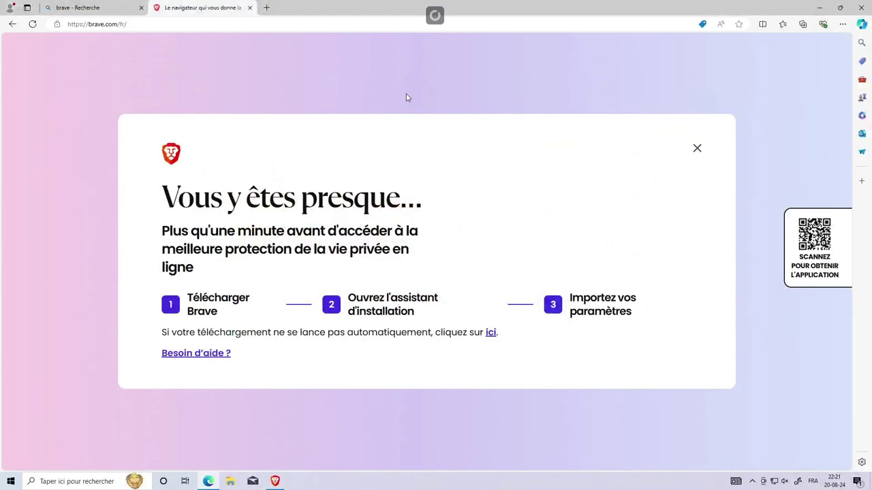